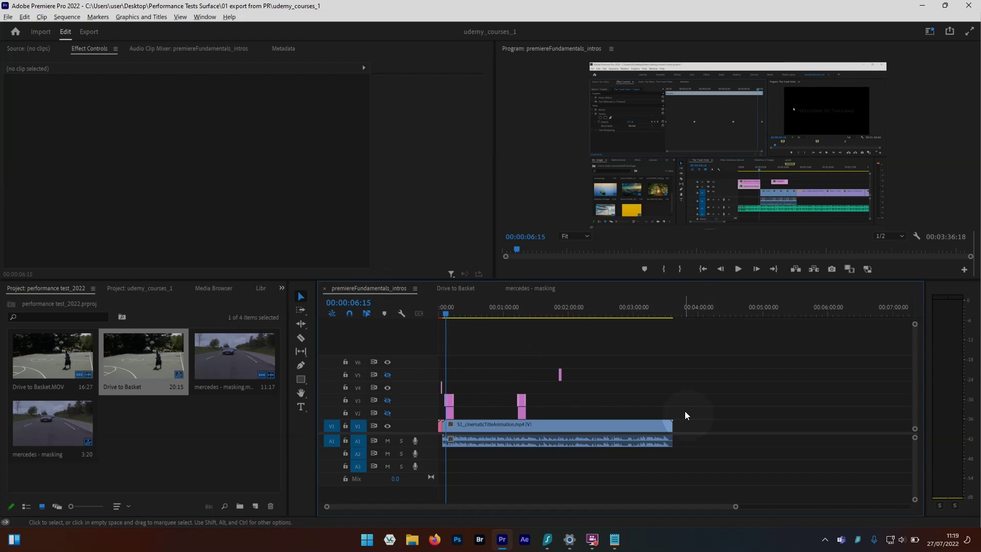
Check premiereFundamentals_intros export uses H.264 with the Match Source - Adaptive High Bitrate preset
click(666, 399)
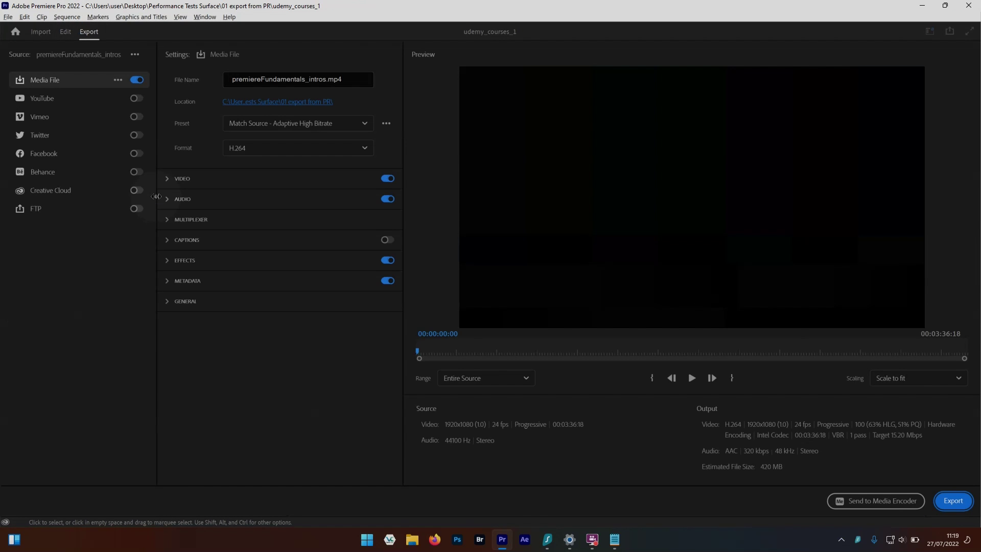
click(248, 155)
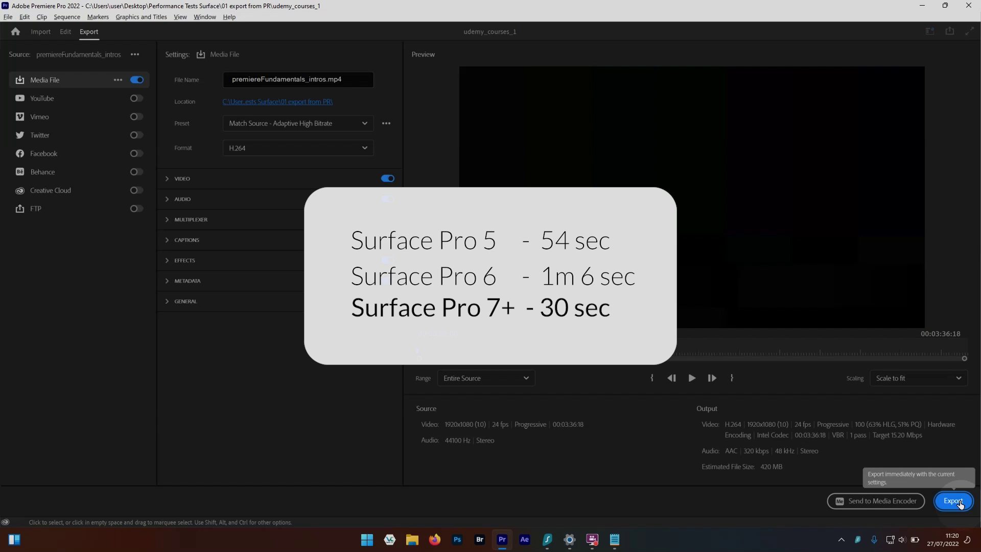
Back in the editing workspace, render the Drive to Basket sequence's in-to-out range
click(65, 33)
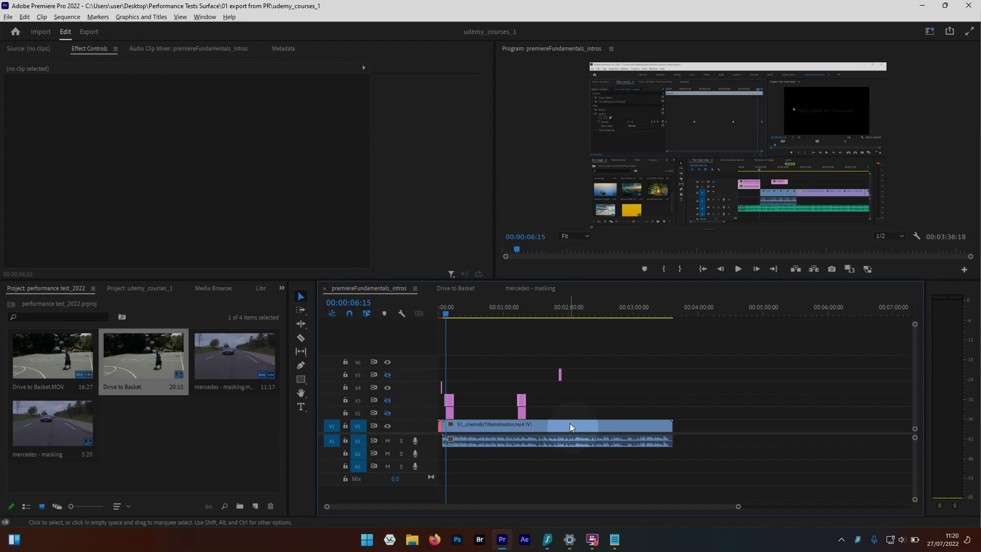
click(456, 290)
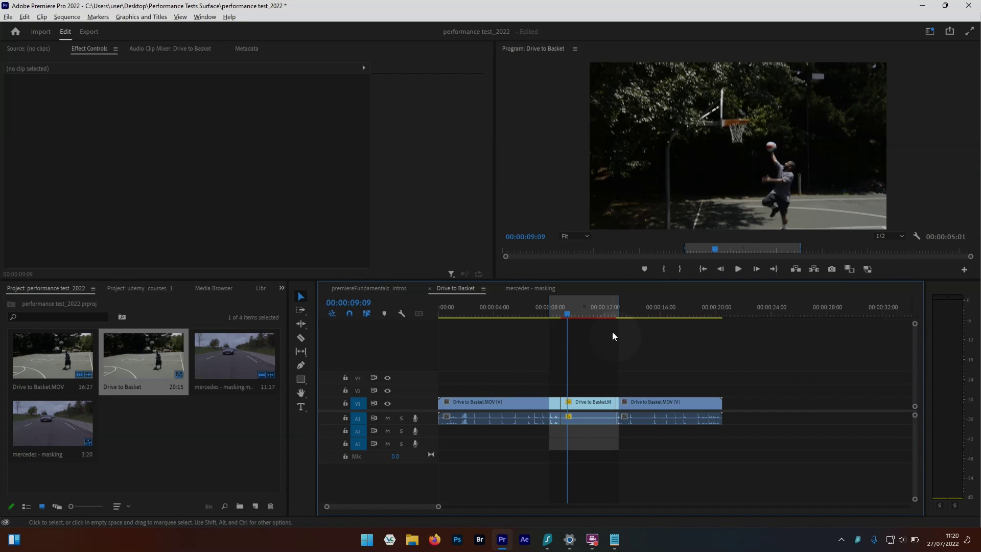
click(67, 16)
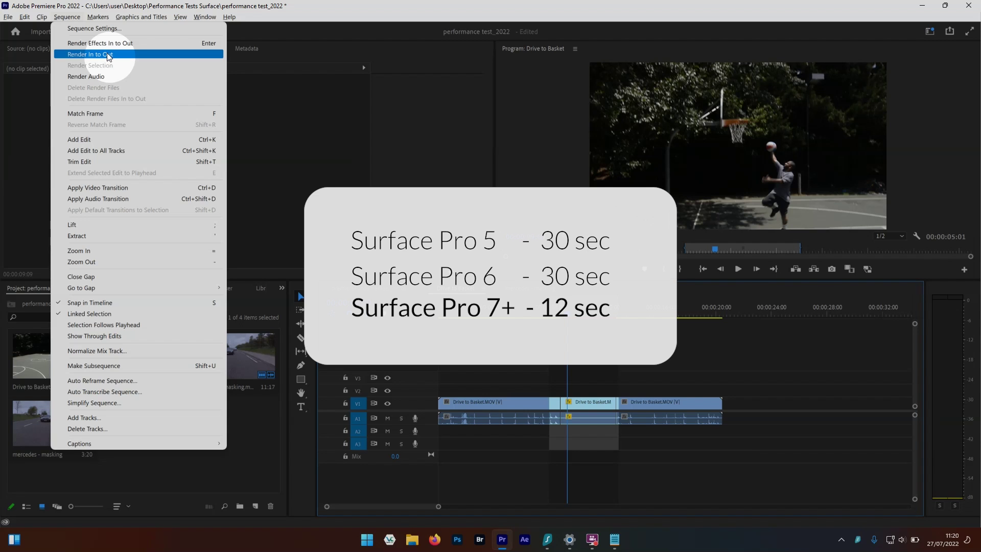
Select Mask (1) on the mercedes - masking clip and set mask tracking to Preview
click(526, 288)
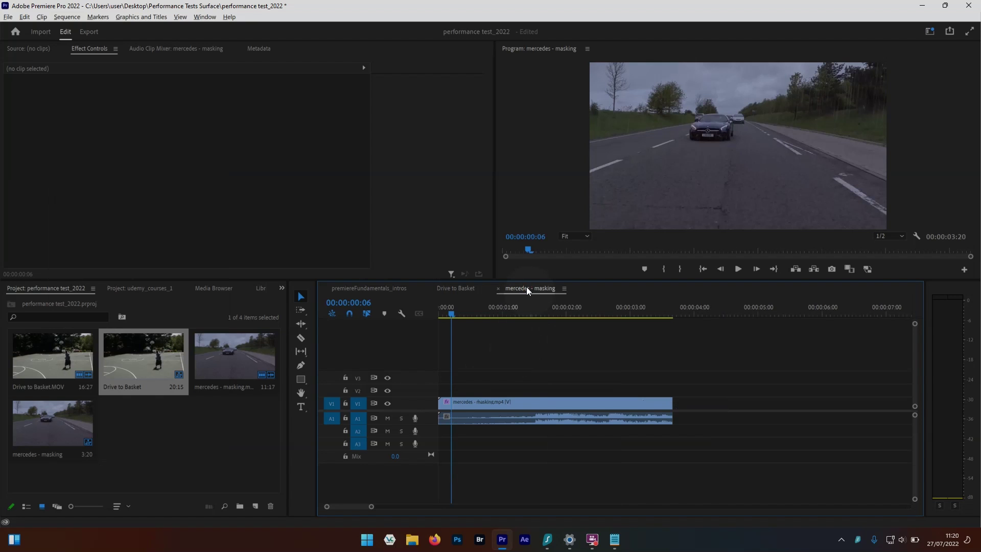
click(513, 406)
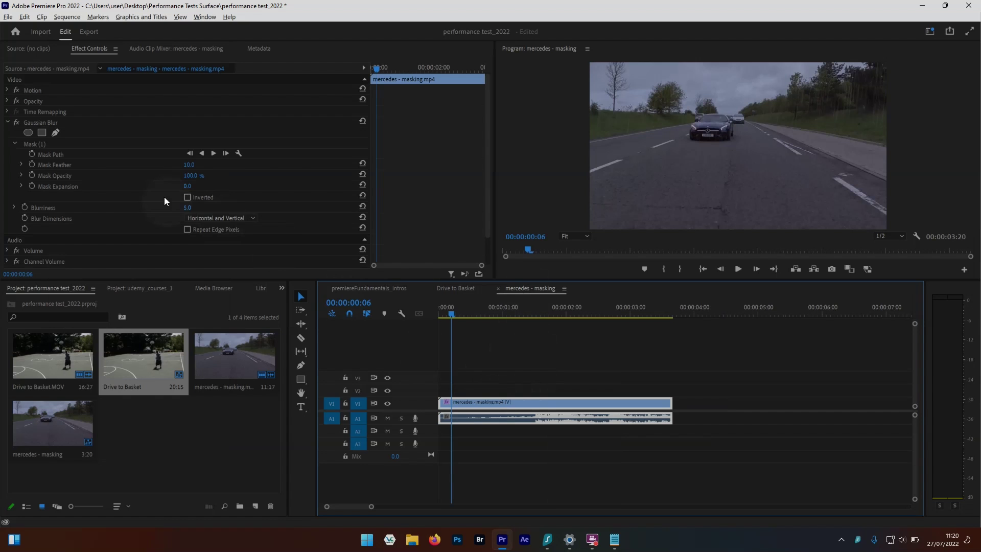
click(63, 144)
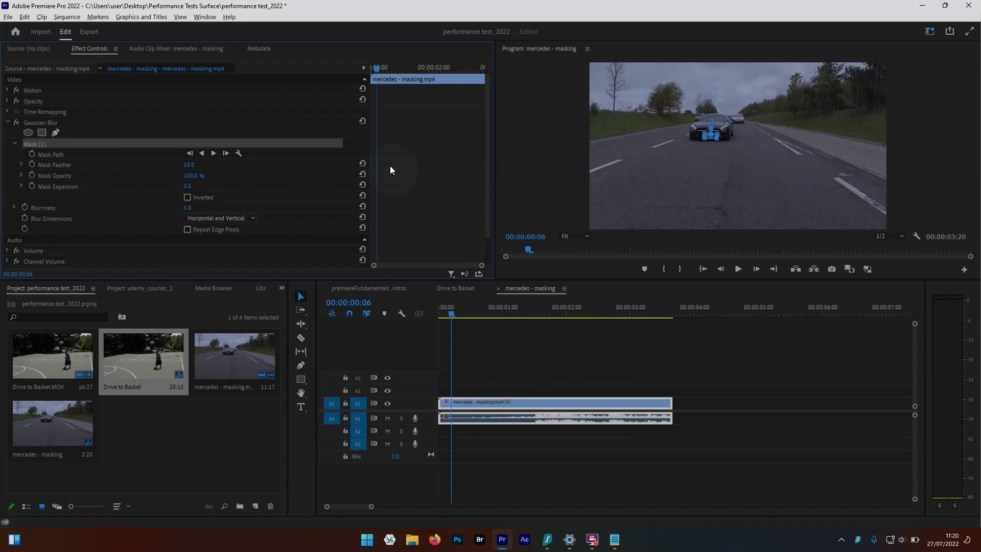
click(236, 154)
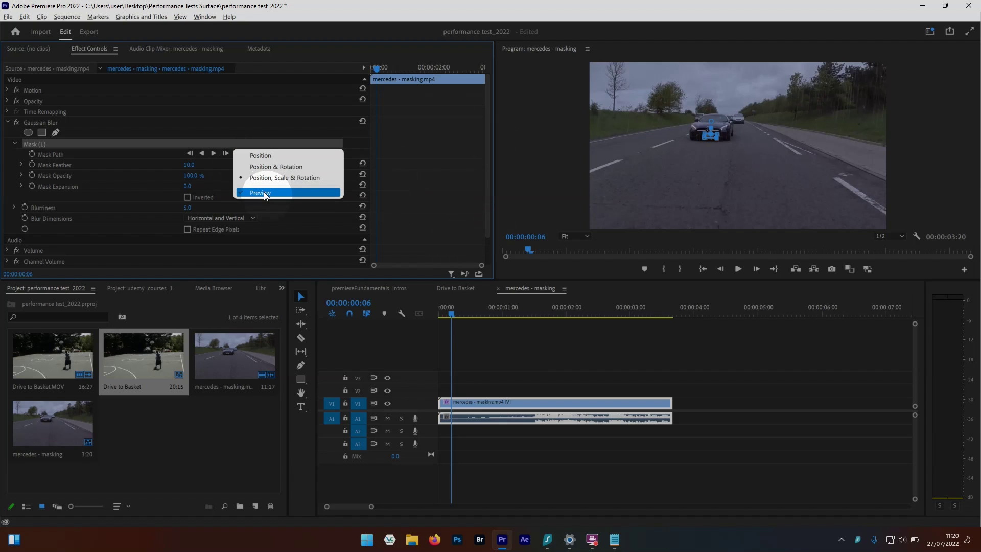
click(237, 130)
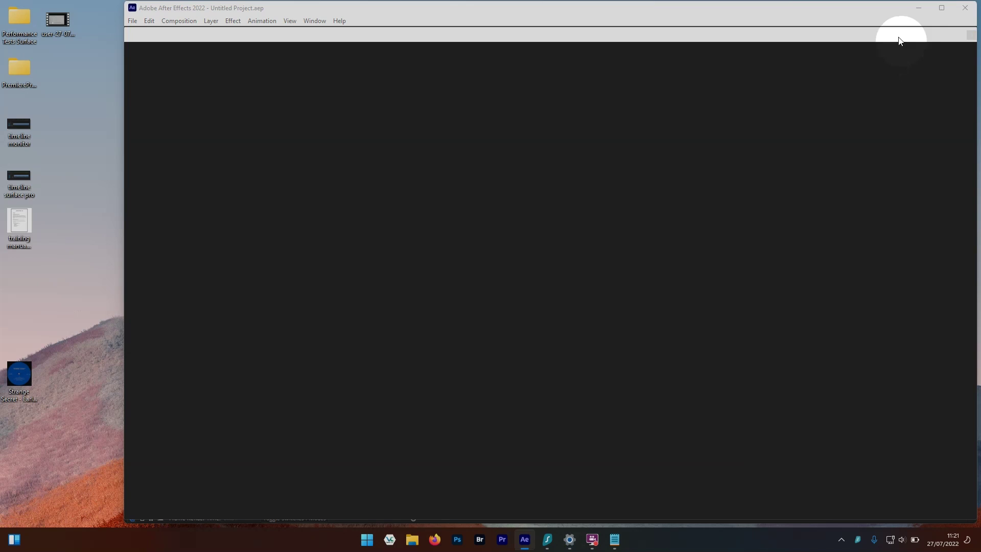
Maximize After Effects, load 'performance test' from Recent, and show the roto_2_bckg composition
click(940, 8)
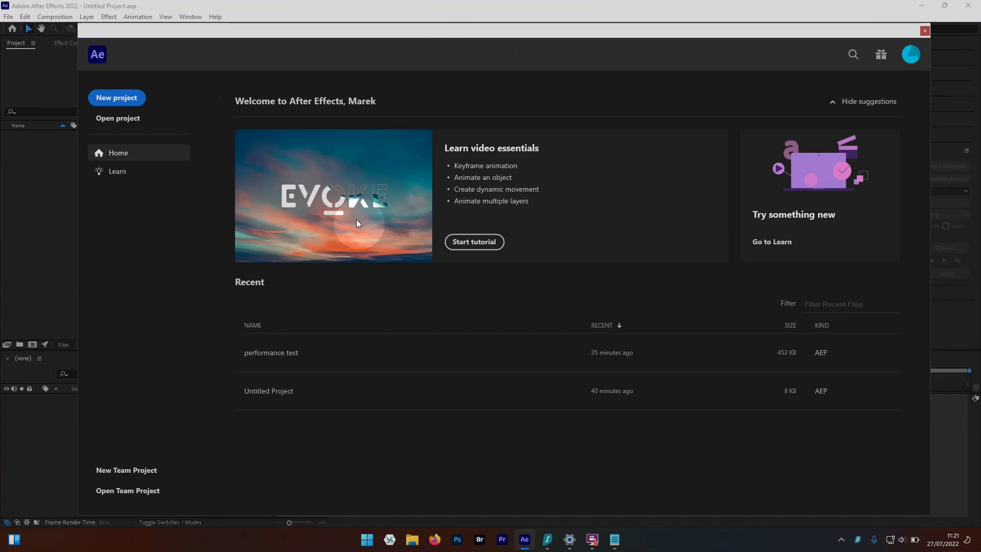
click(286, 353)
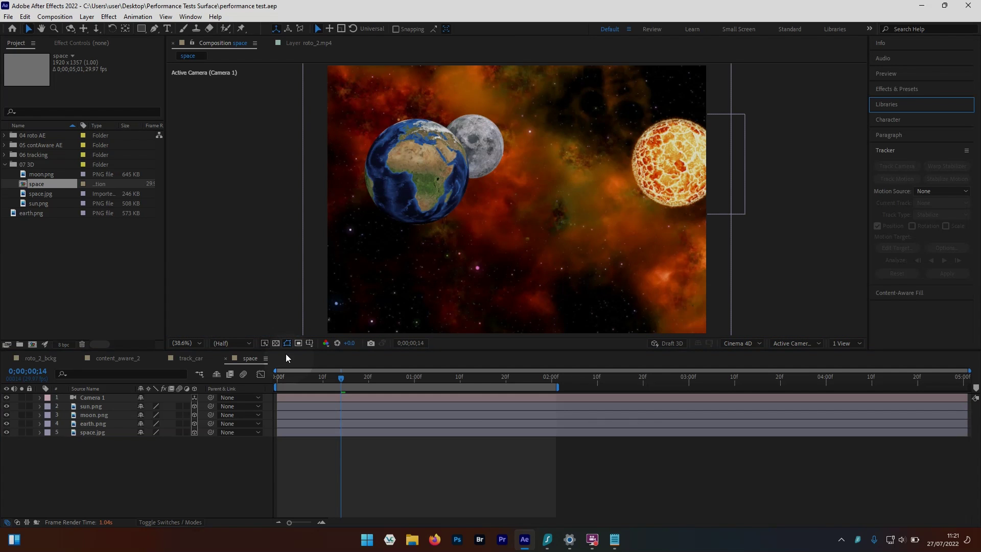
click(34, 358)
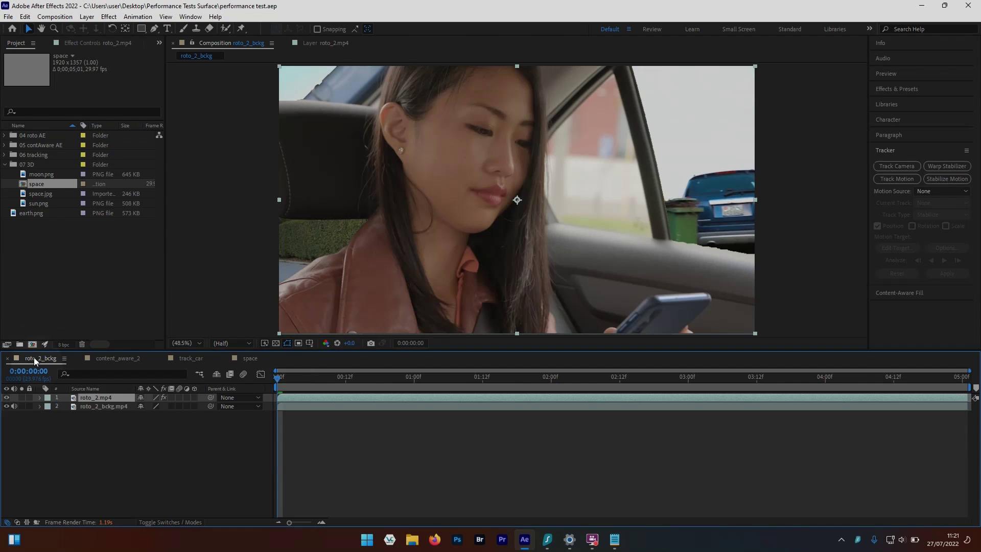
Paint a Roto Brush stroke on the car window in the roto_2.mp4 layer view
double_click(122, 399)
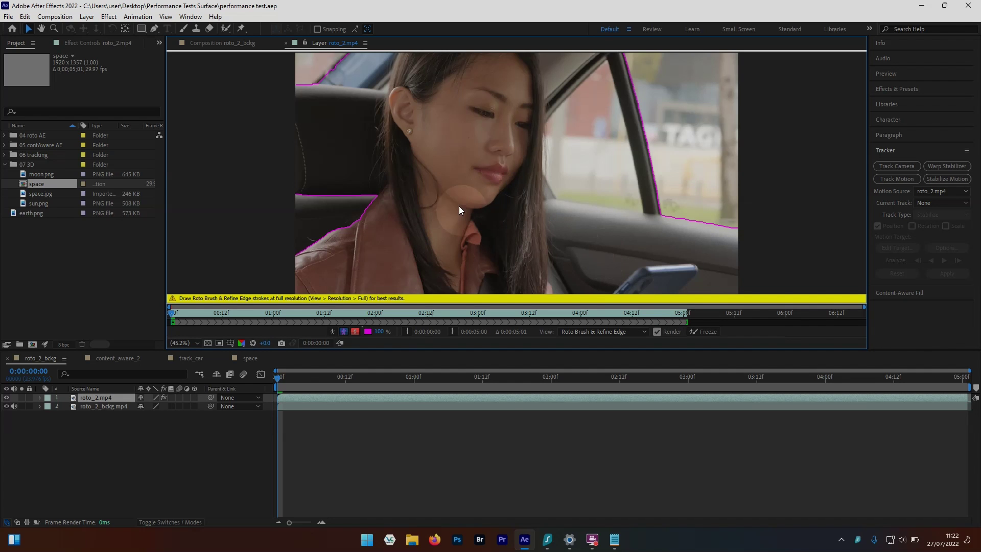
click(225, 28)
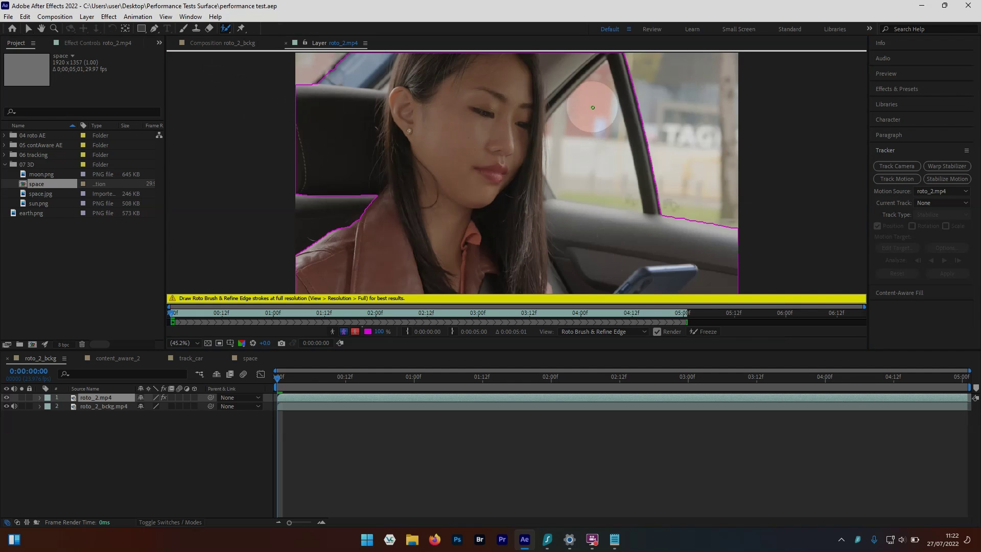
drag(592, 100, 600, 124)
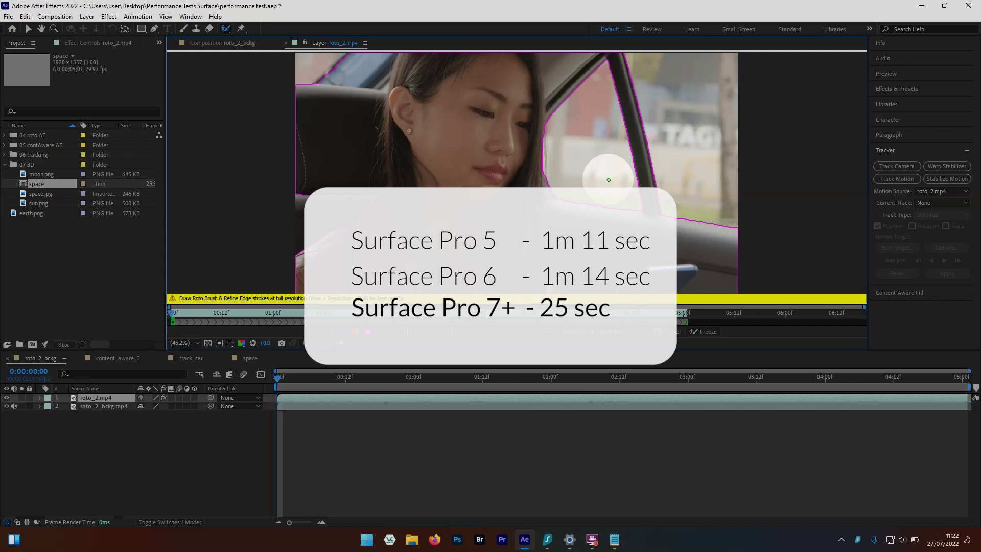
In content_aware_2, hide the Fill layer, select the footage, and generate a Content-Aware fill layer
click(104, 358)
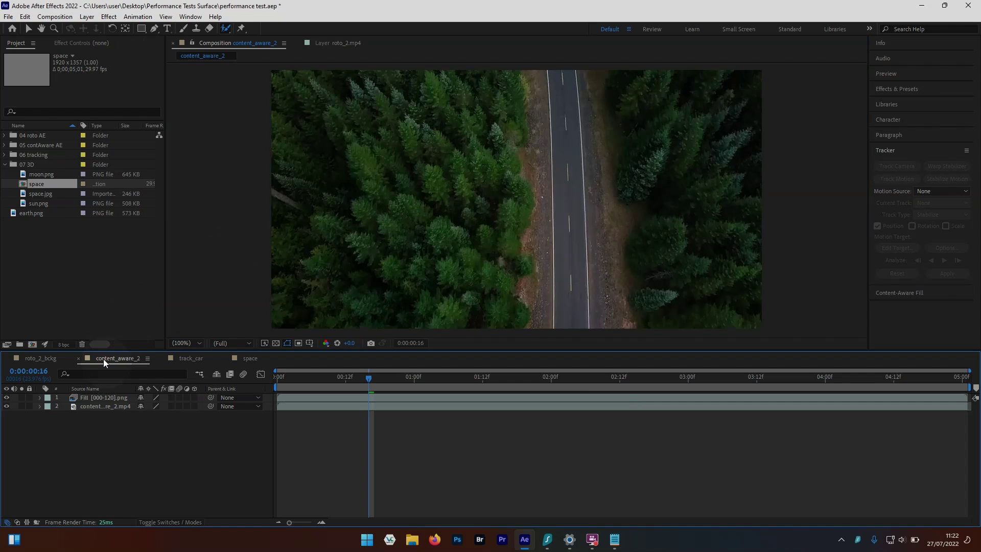
click(7, 398)
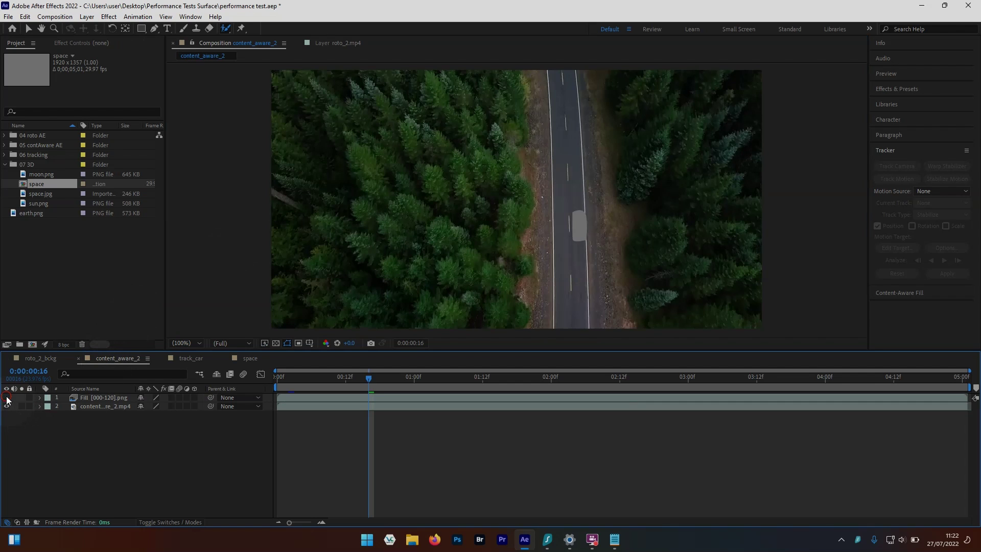
click(107, 407)
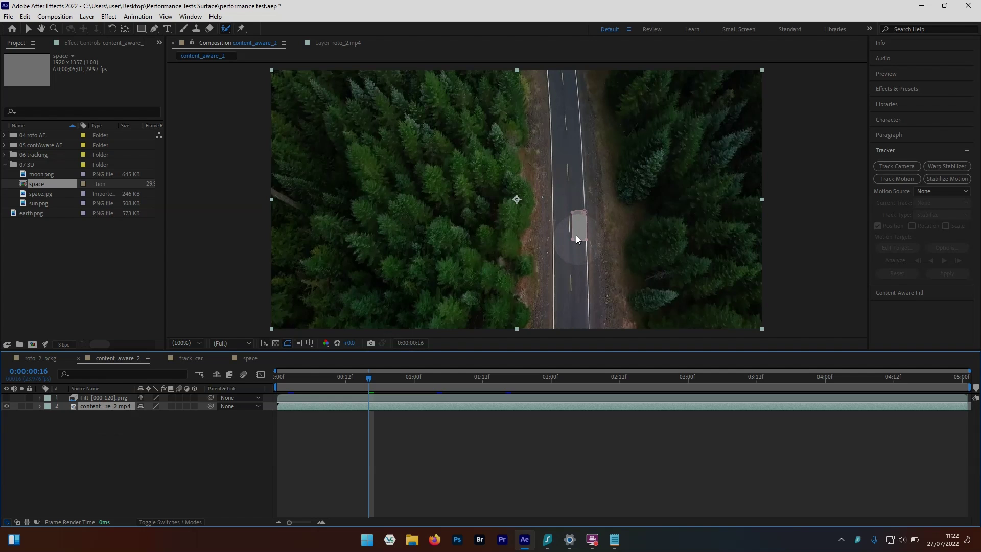
click(906, 290)
scroll(879, 250, down, 1)
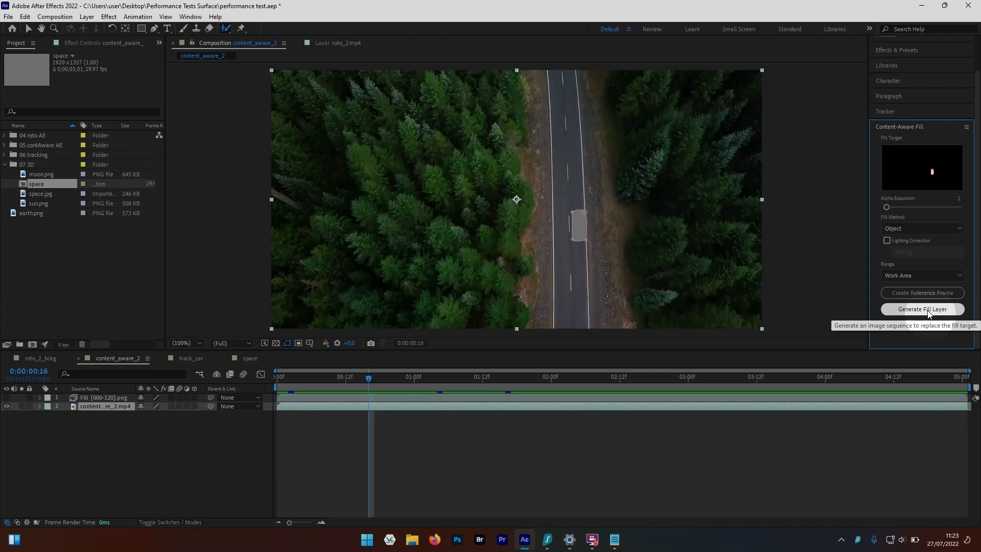
click(928, 313)
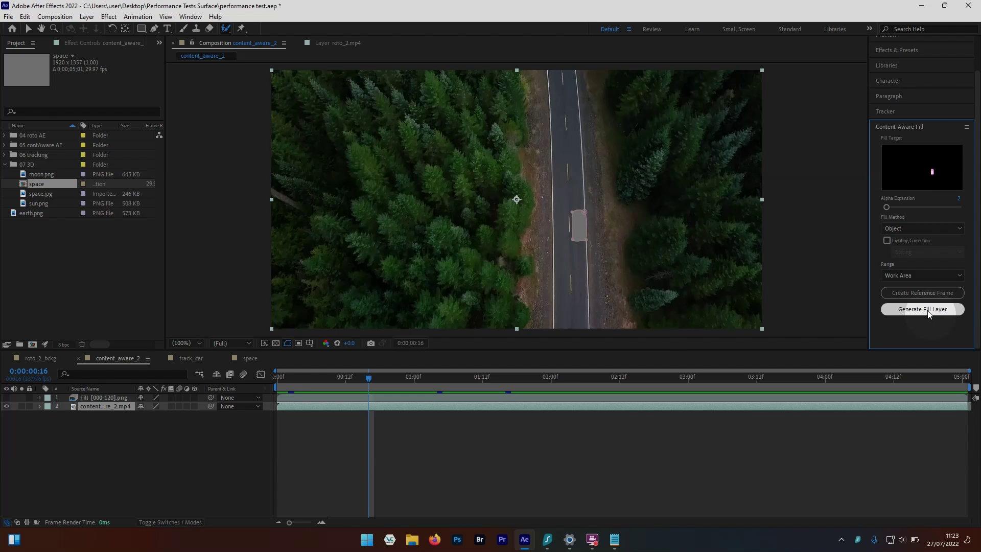
View the track_car.mp4 footage in its layer view and delete the old Tracker 1
click(185, 358)
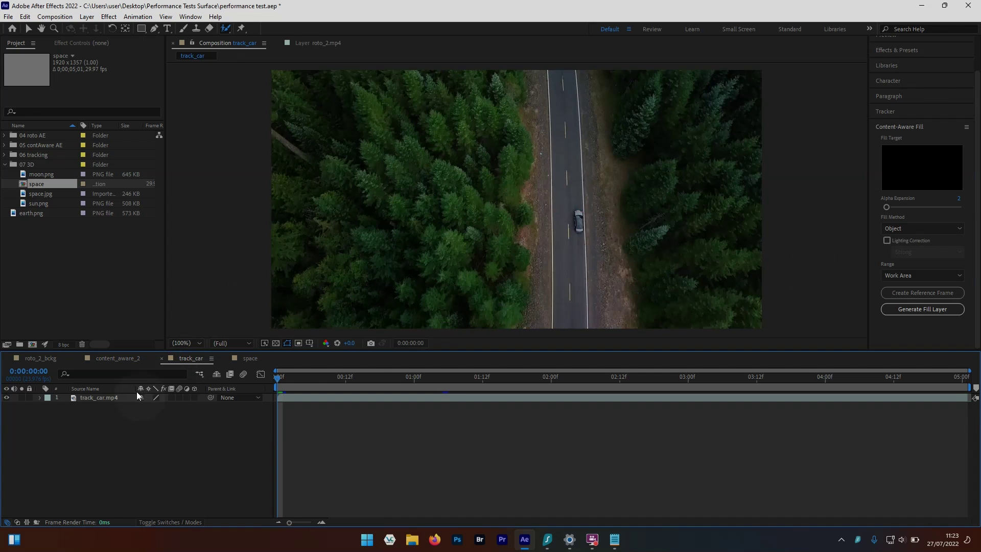
click(105, 398)
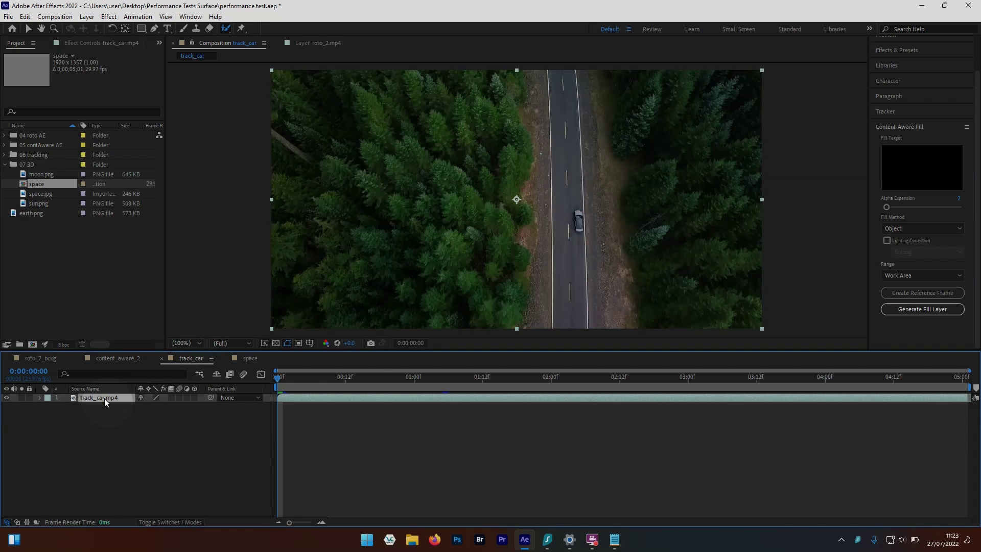
double_click(104, 397)
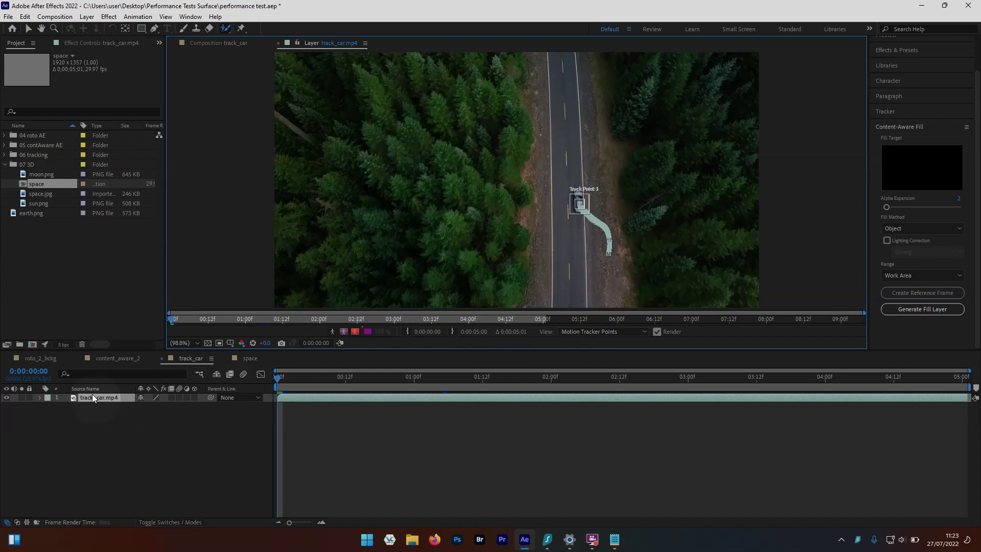
click(40, 399)
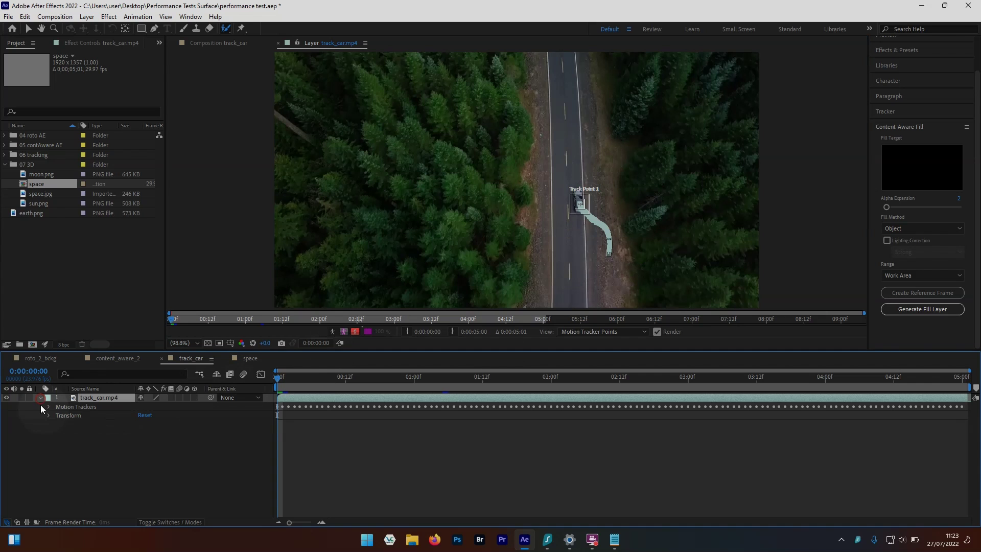
click(48, 406)
click(81, 416)
key(Delete)
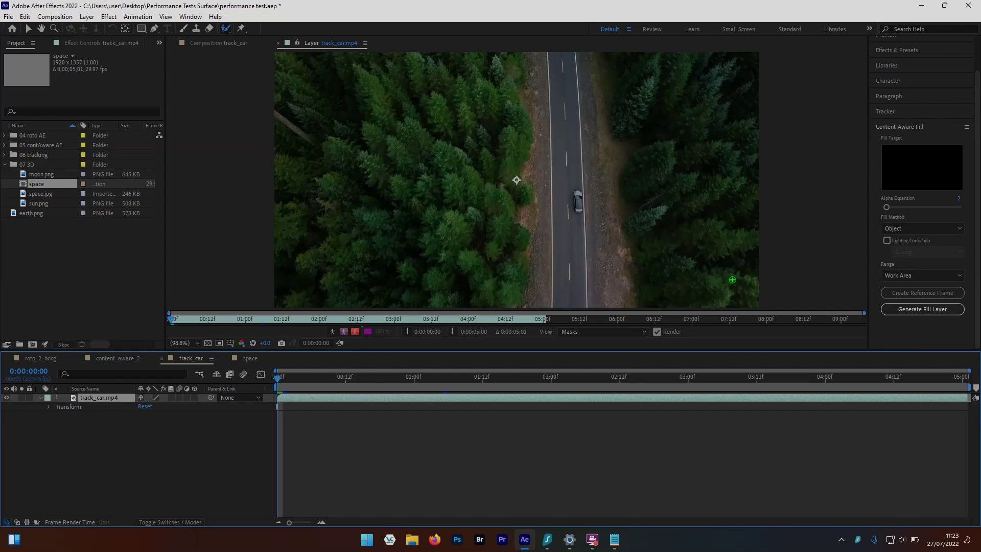
Create a new motion tracker and place Track Point 1 on the car
click(886, 111)
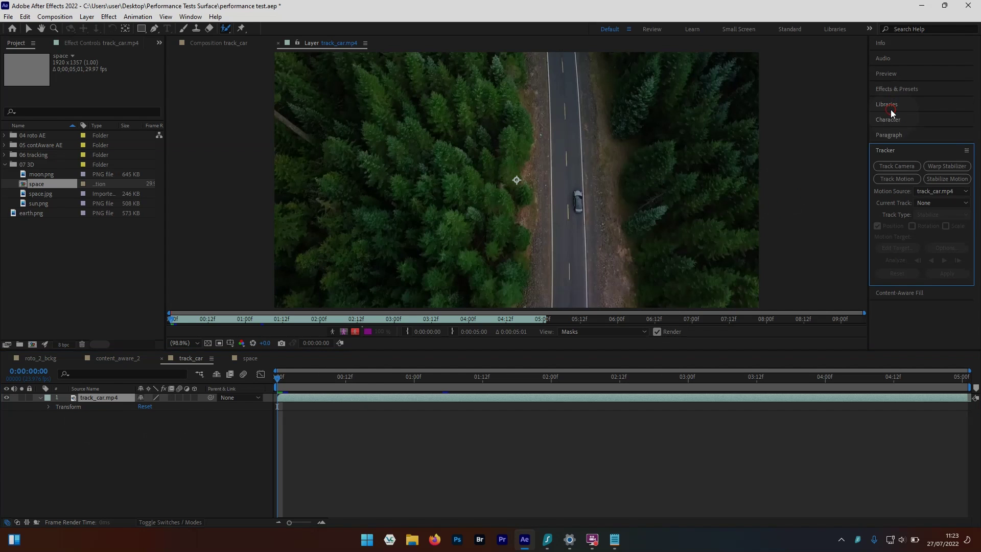
click(901, 180)
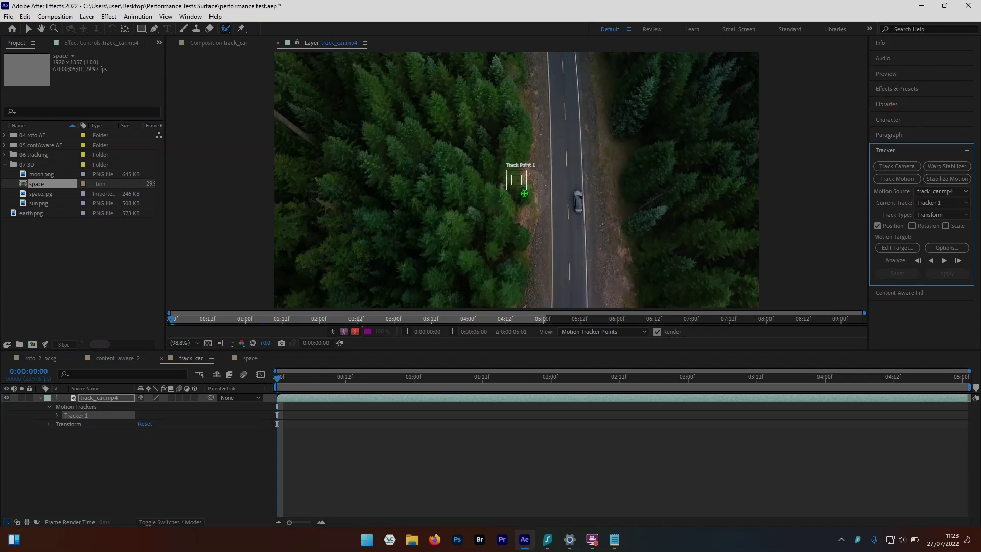
drag(520, 186, 590, 217)
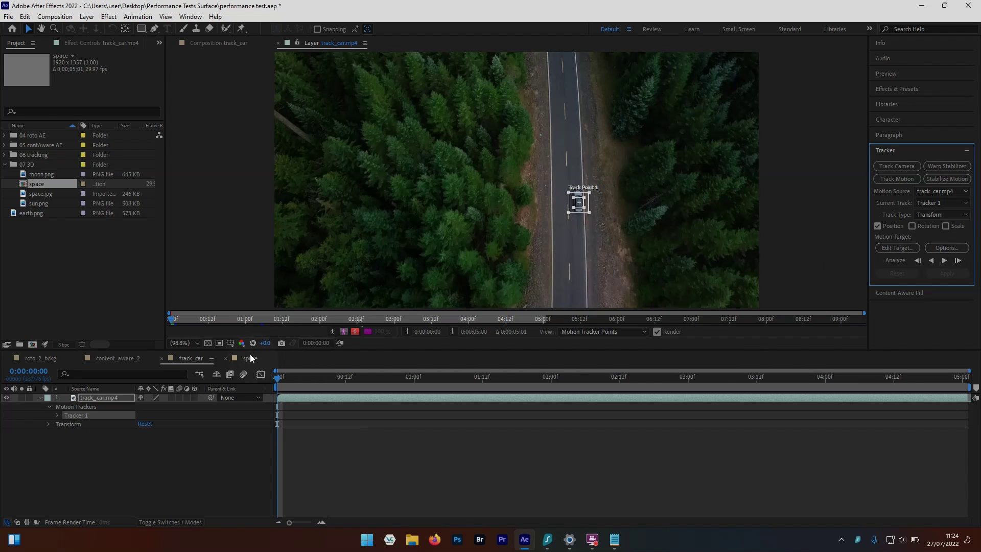
Preview the space composition from its first frame, then stop playback
click(249, 358)
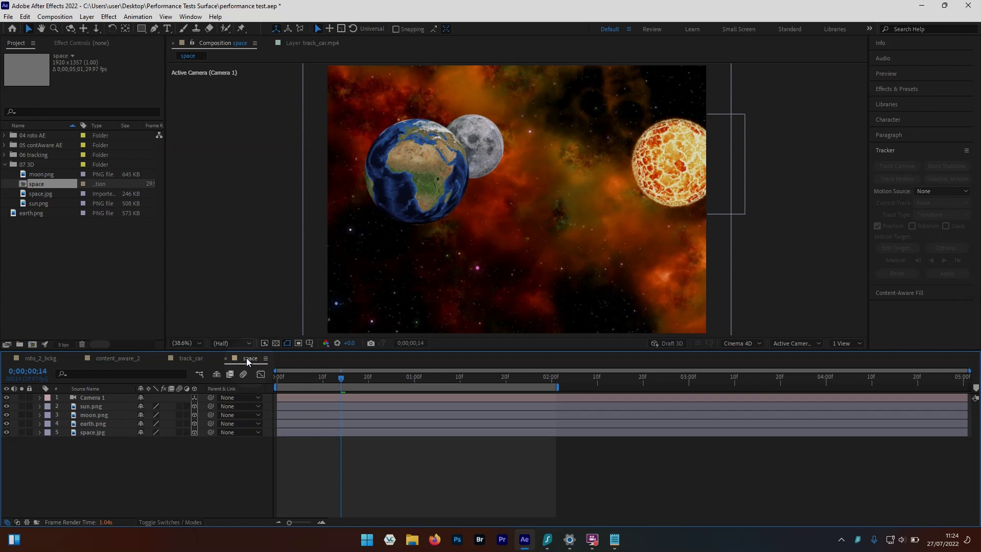
click(332, 402)
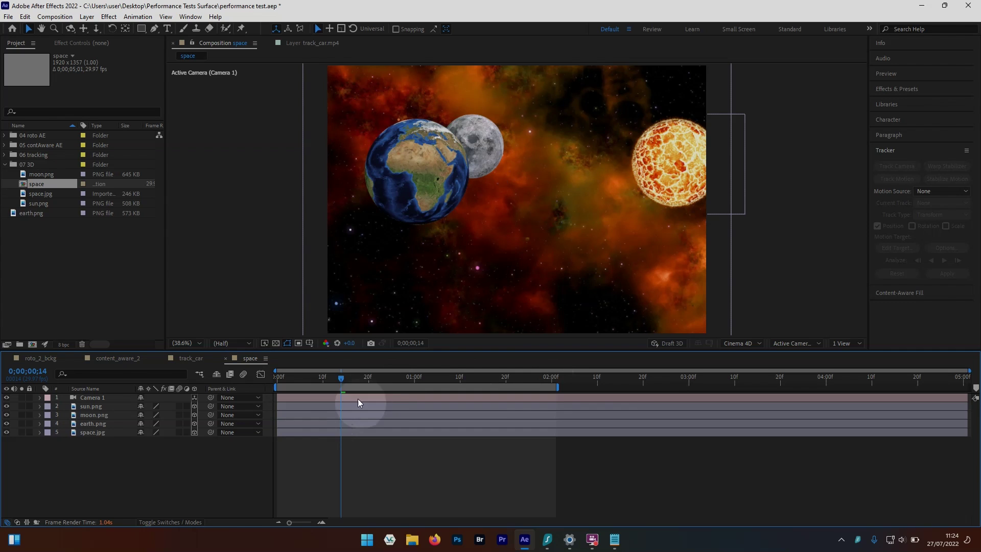
click(274, 378)
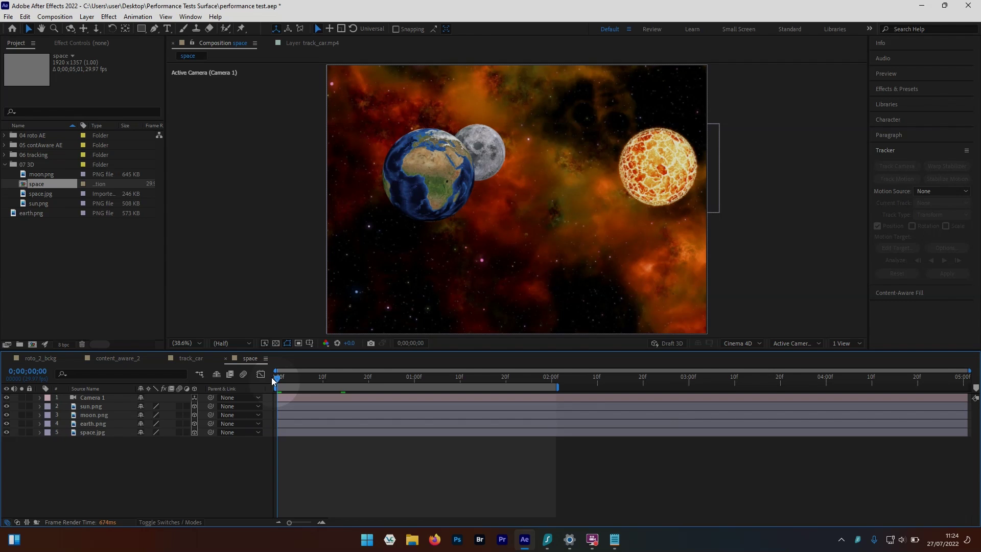
key(space)
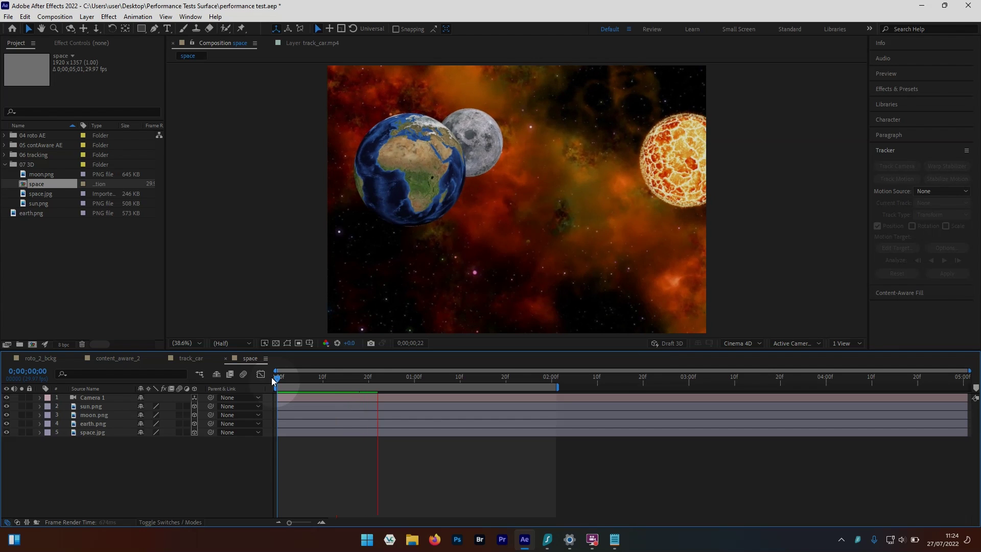
key(space)
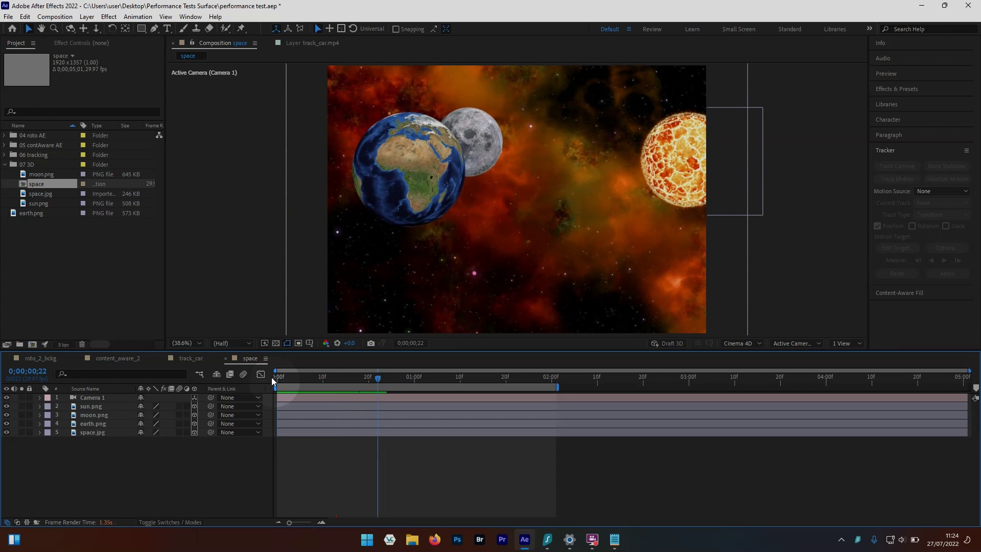